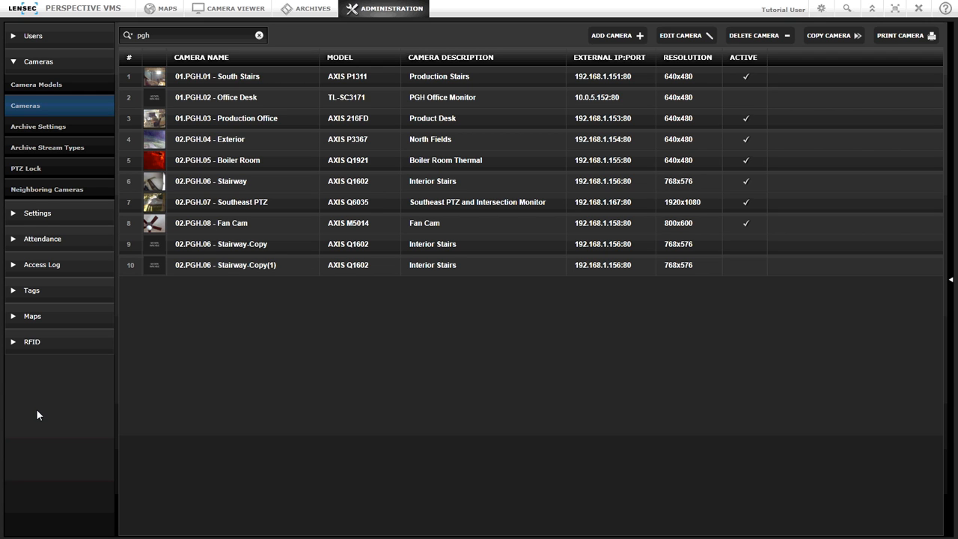
# Sort the camera list by camera name.
pyautogui.click(247, 252)
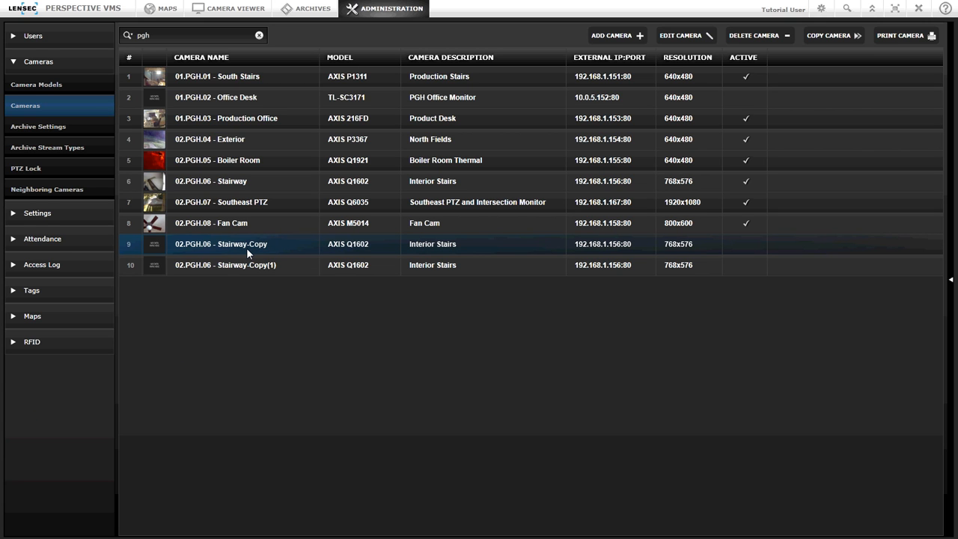
pyautogui.click(267, 202)
pyautogui.click(267, 189)
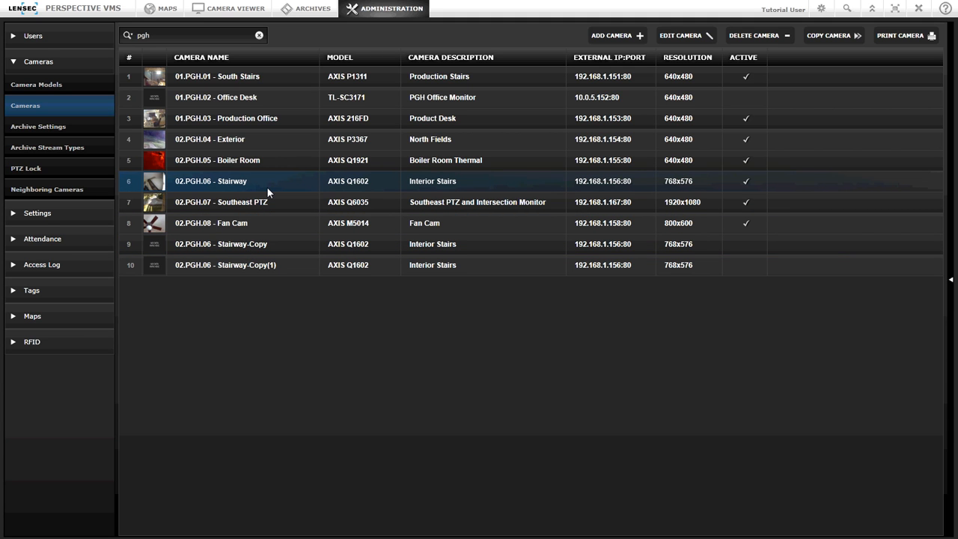
pyautogui.click(224, 78)
pyautogui.click(202, 58)
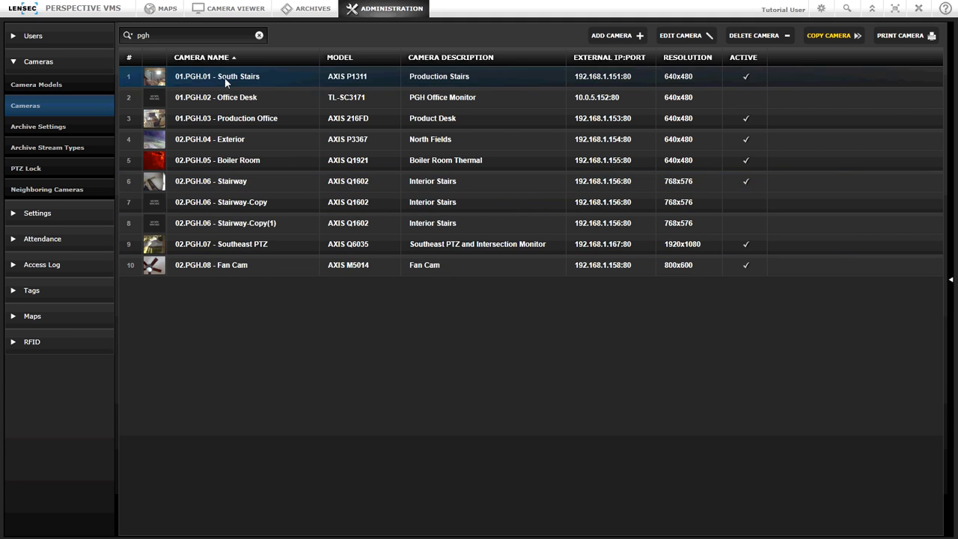
# Make a copy of the 02.PGH.06 - Stairway camera.
pyautogui.click(254, 182)
pyautogui.click(259, 204)
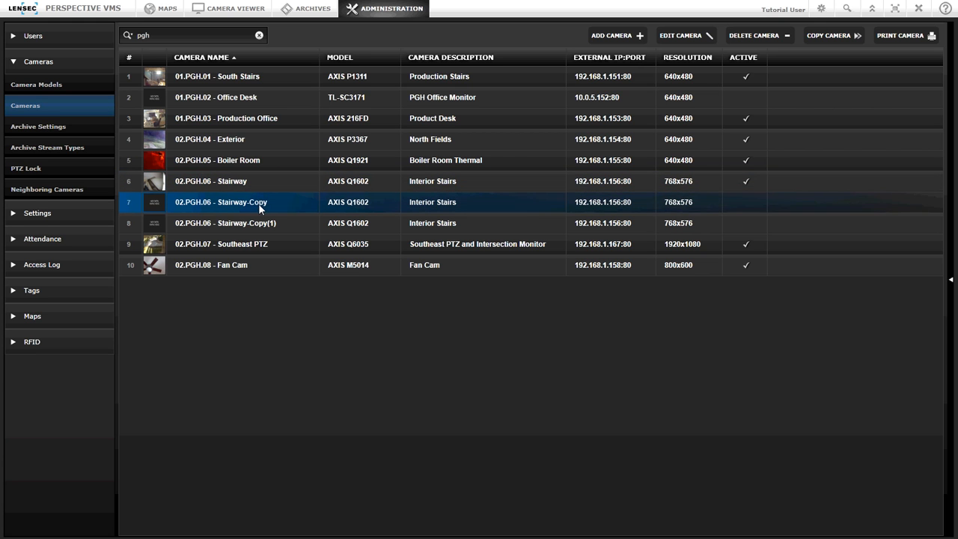
pyautogui.click(258, 223)
pyautogui.click(253, 185)
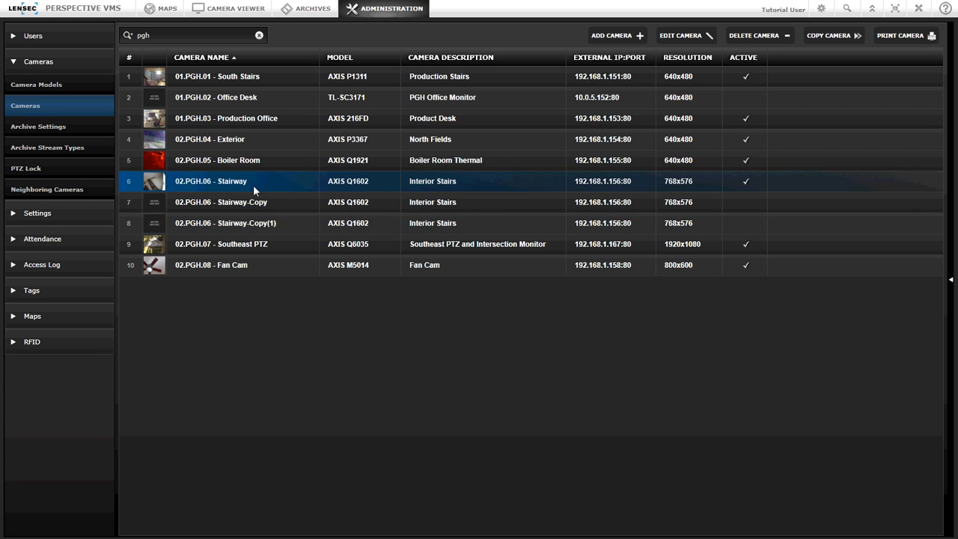
pyautogui.click(827, 36)
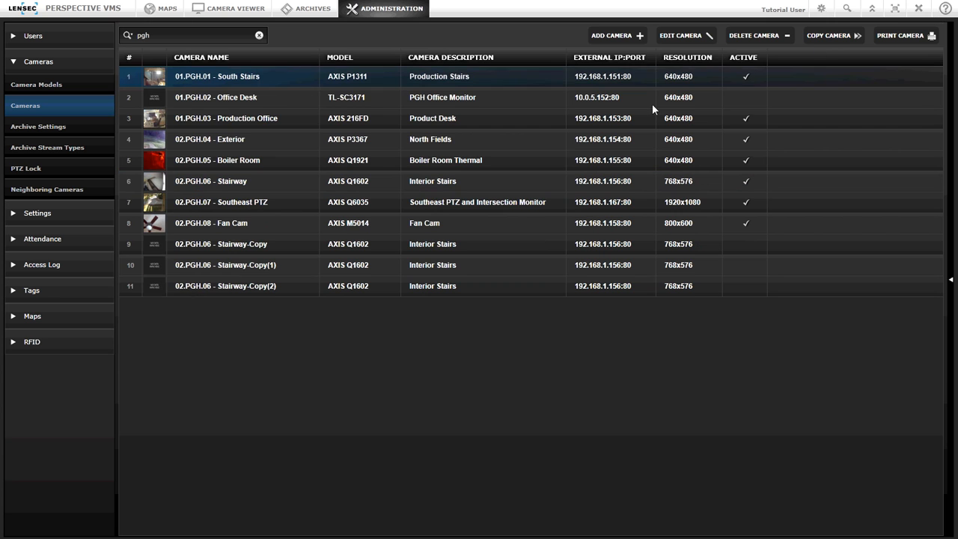
# Make a further copy from the 02.PGH.06 - Stairway-Copy camera.
pyautogui.click(256, 248)
pyautogui.click(828, 36)
pyautogui.click(266, 269)
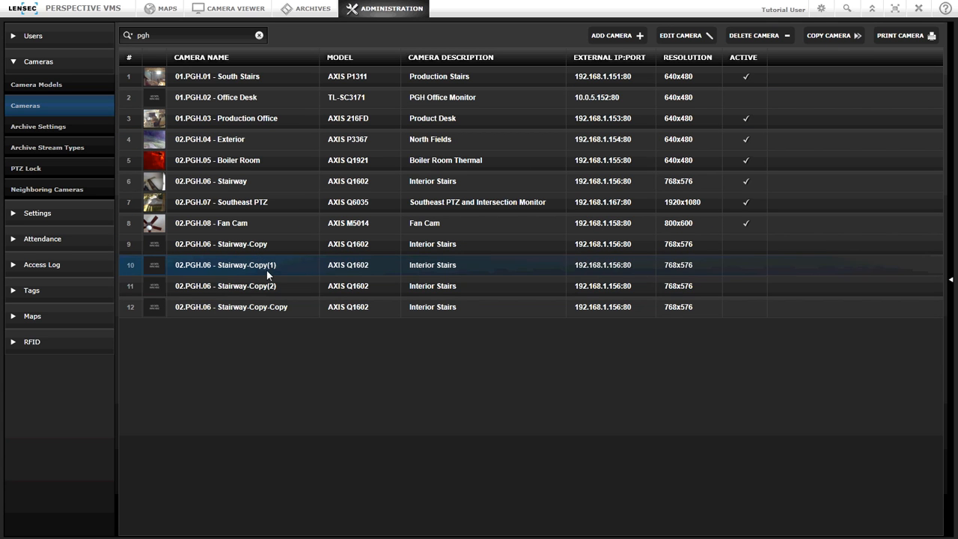
pyautogui.click(265, 312)
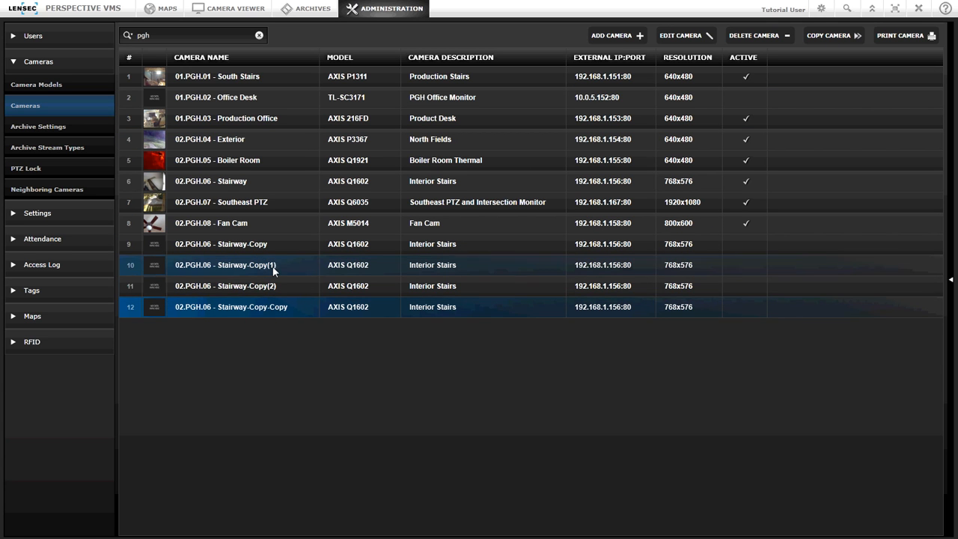
pyautogui.click(274, 289)
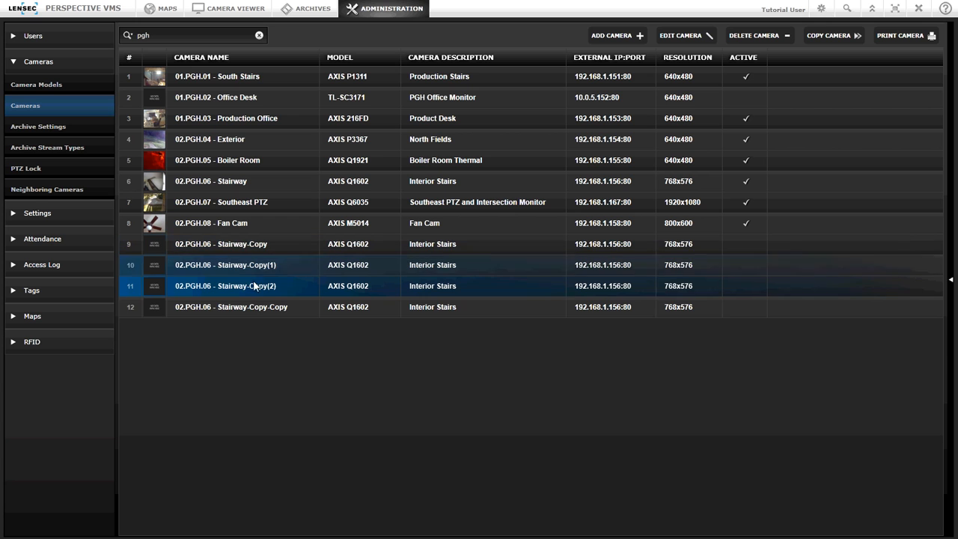
pyautogui.click(259, 311)
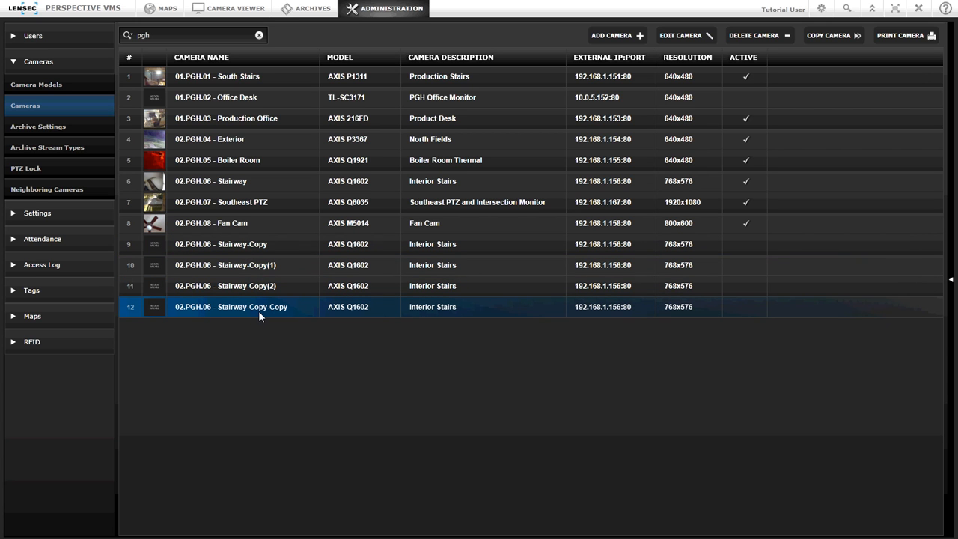
# Open the 02.PGH.06 - Stairway-Copy(1) camera for editing and rename it as 02.PGH.10 - North Hall.
pyautogui.click(260, 268)
pyautogui.doubleClick(261, 268)
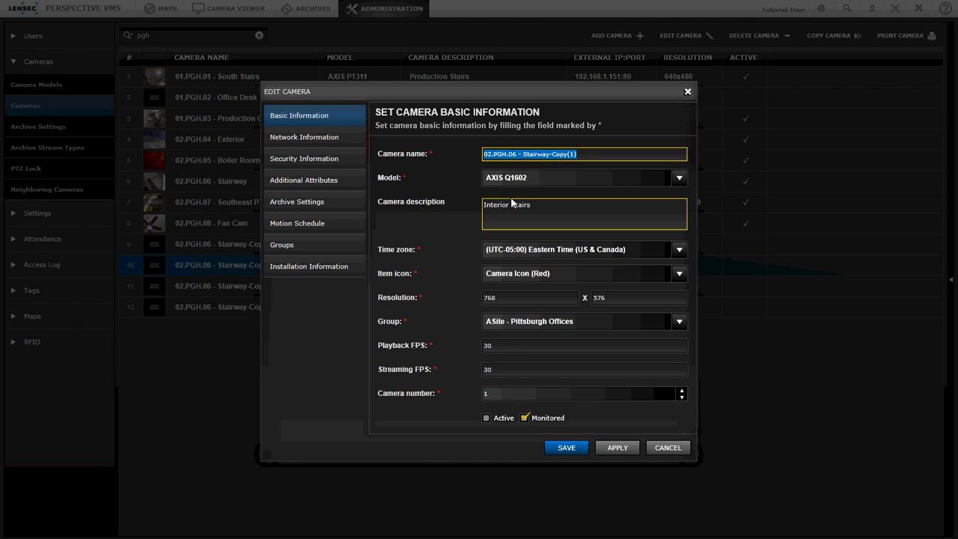
pyautogui.click(523, 154)
pyautogui.moveTo(523, 154); pyautogui.dragTo(659, 158)
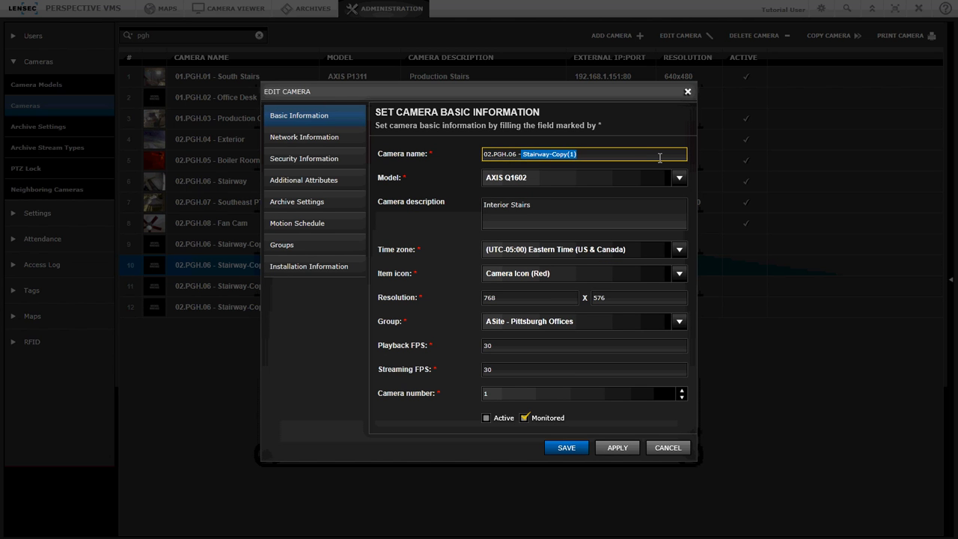
pyautogui.press('BackSpace')
pyautogui.press('BackSpace')
pyautogui.press('BackSpace')
pyautogui.press('BackSpace')
pyautogui.press('BackSpace')
pyautogui.press('BackSpace')
pyautogui.write('10 - North Hall')
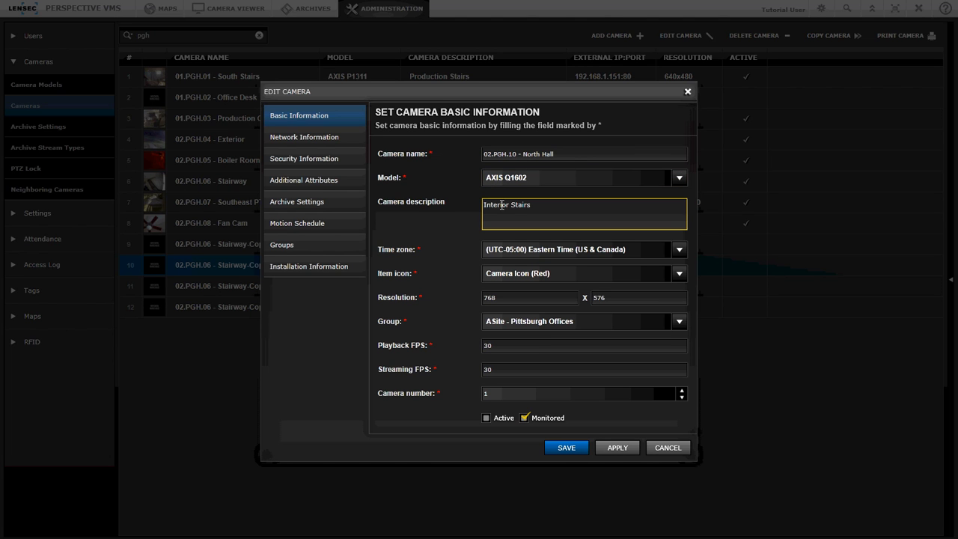
# Set the camera's description to Interior North Hall.
pyautogui.click(545, 207)
pyautogui.press('BackSpace')
pyautogui.press('BackSpace')
pyautogui.press('BackSpace')
pyautogui.press('BackSpace')
pyautogui.press('BackSpace')
pyautogui.write('North Hall')
# Review the camera's archive, basic and network settings, and discard the edits.
pyautogui.click(316, 203)
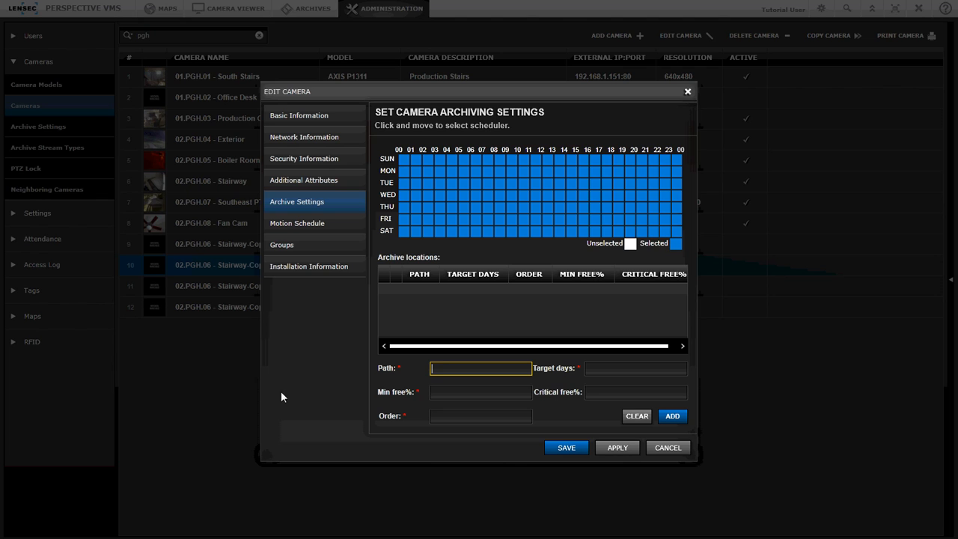
pyautogui.click(439, 374)
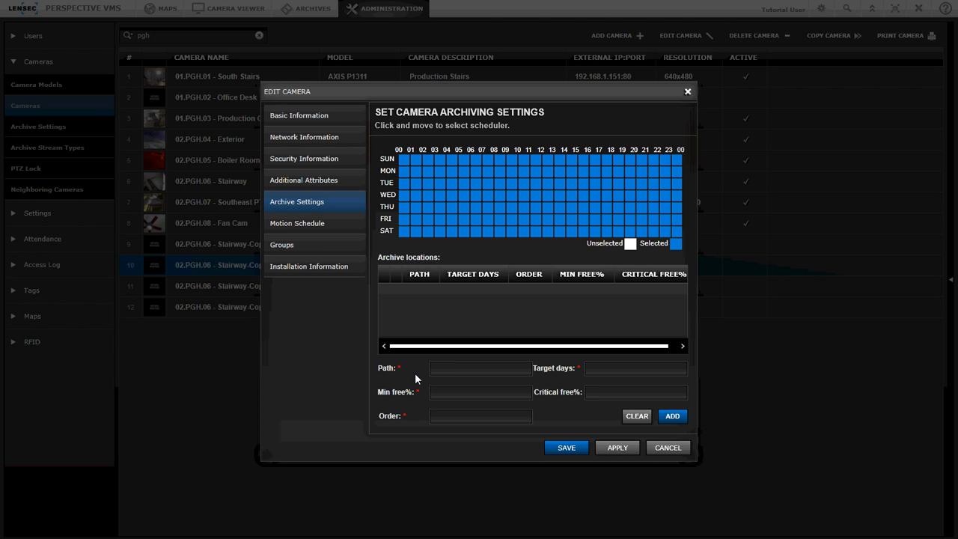
pyautogui.click(342, 118)
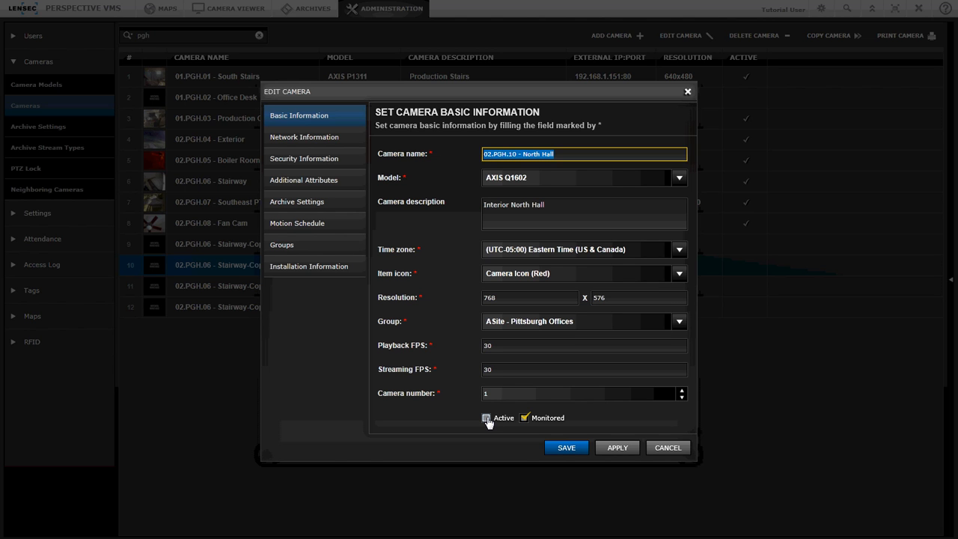
pyautogui.click(348, 141)
pyautogui.click(544, 156)
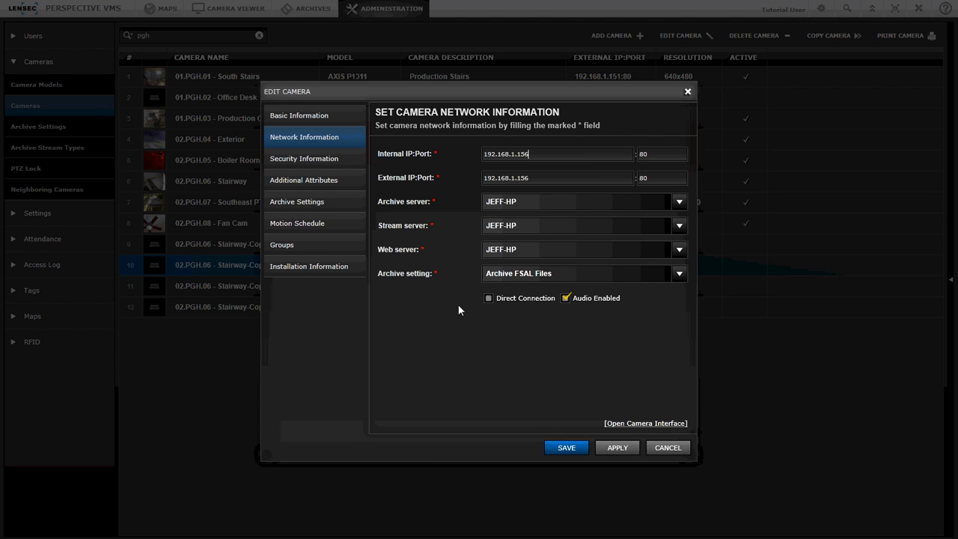
pyautogui.moveTo(521, 154); pyautogui.dragTo(495, 154)
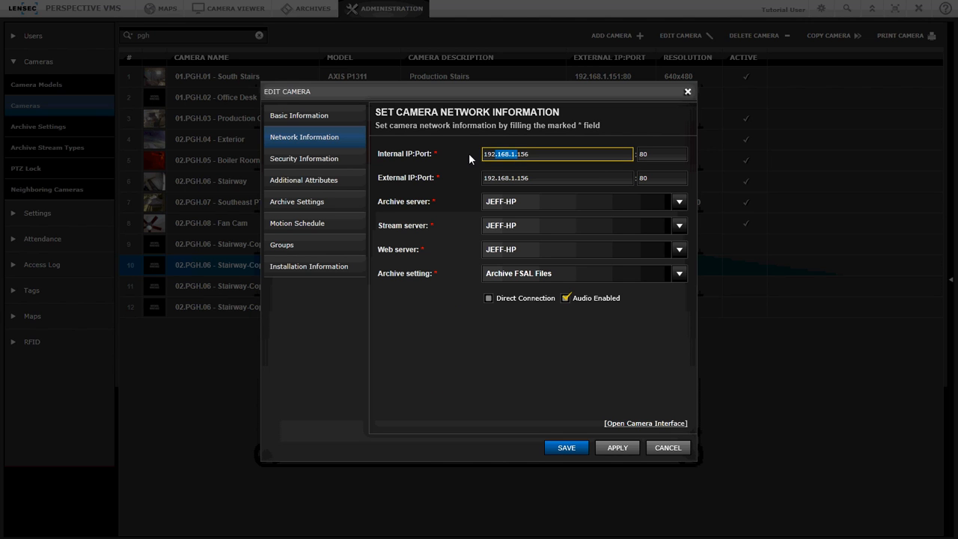
pyautogui.click(543, 153)
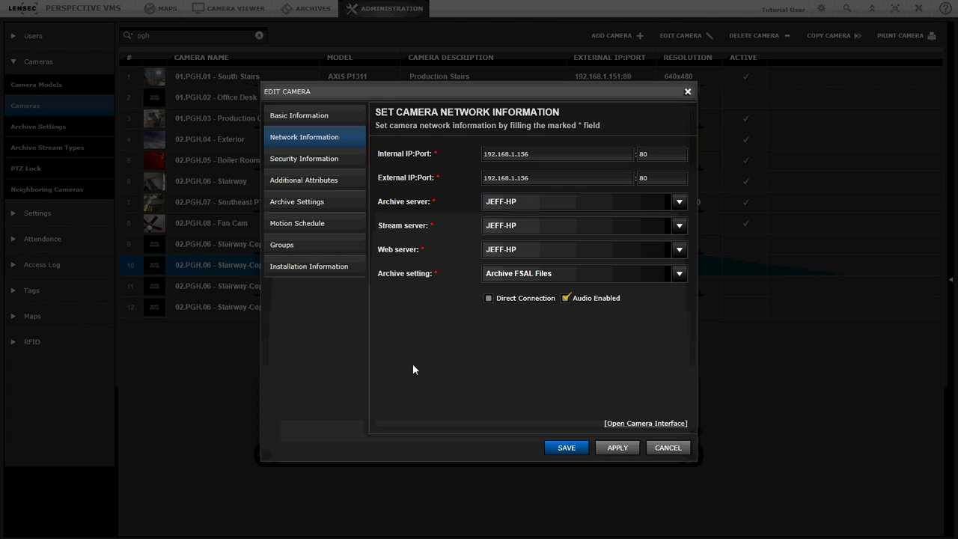
pyautogui.click(680, 452)
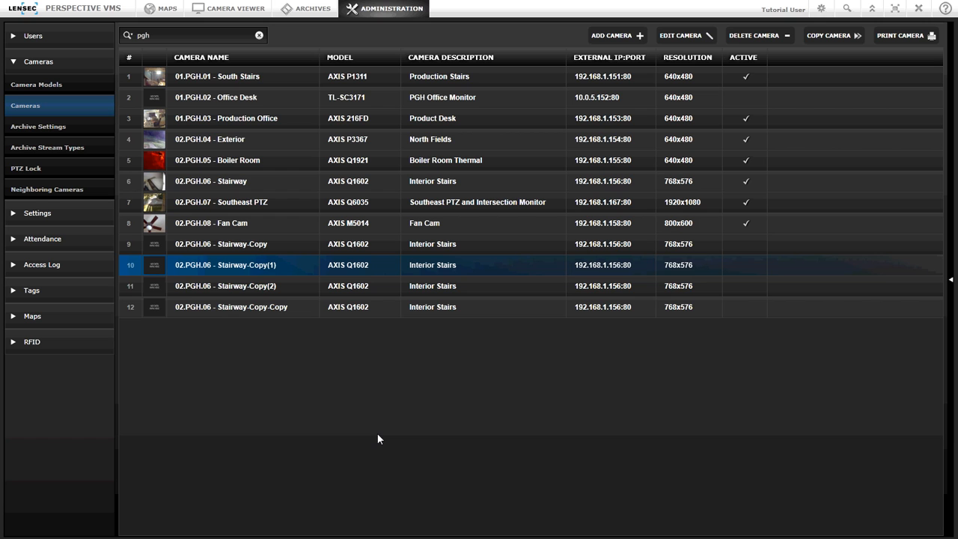
# Open all four 02.PGH.06 - Stairway copies for bulk editing and go to their archive settings.
pyautogui.click(272, 247)
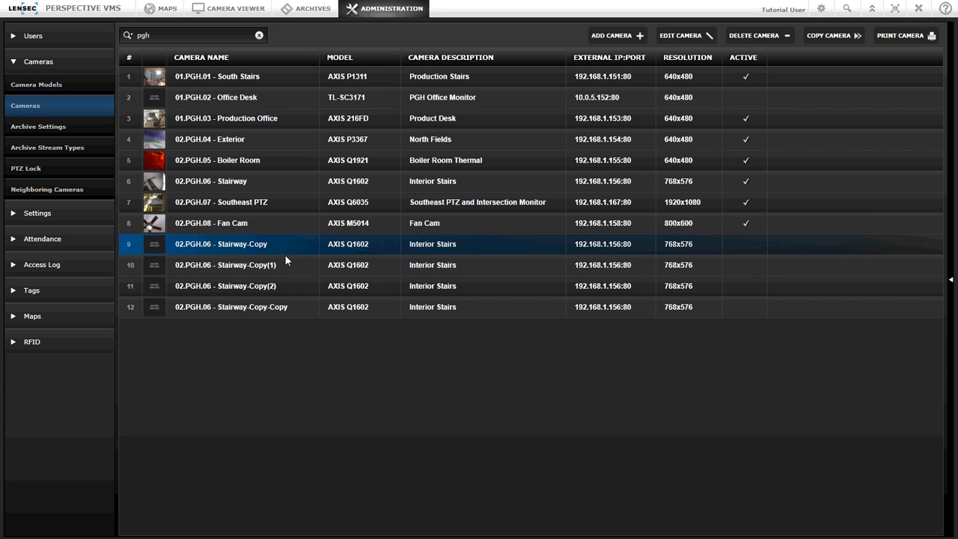
pyautogui.keyDown('shift'); pyautogui.click(284, 281); pyautogui.keyUp('shift')
pyautogui.keyDown('shift'); pyautogui.click(284, 306); pyautogui.keyUp('shift')
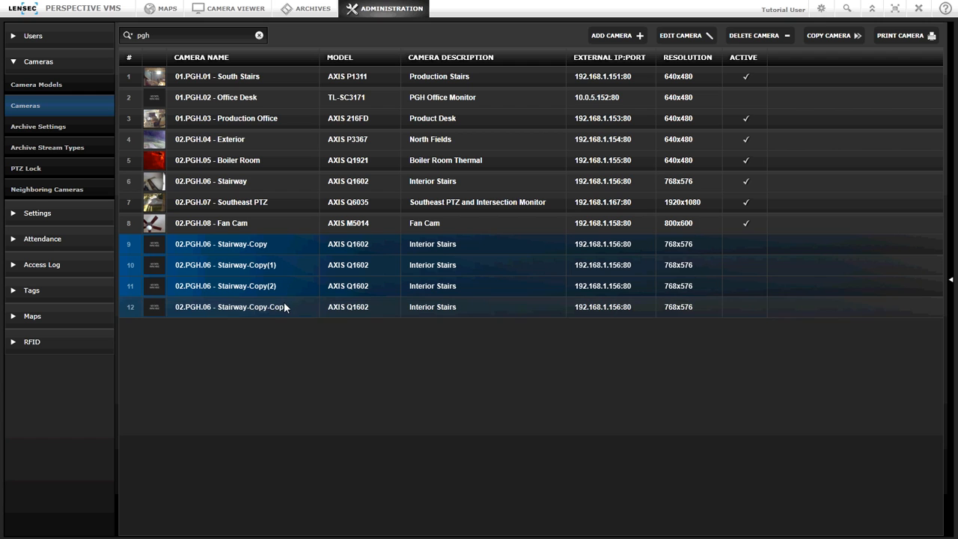
pyautogui.click(285, 244)
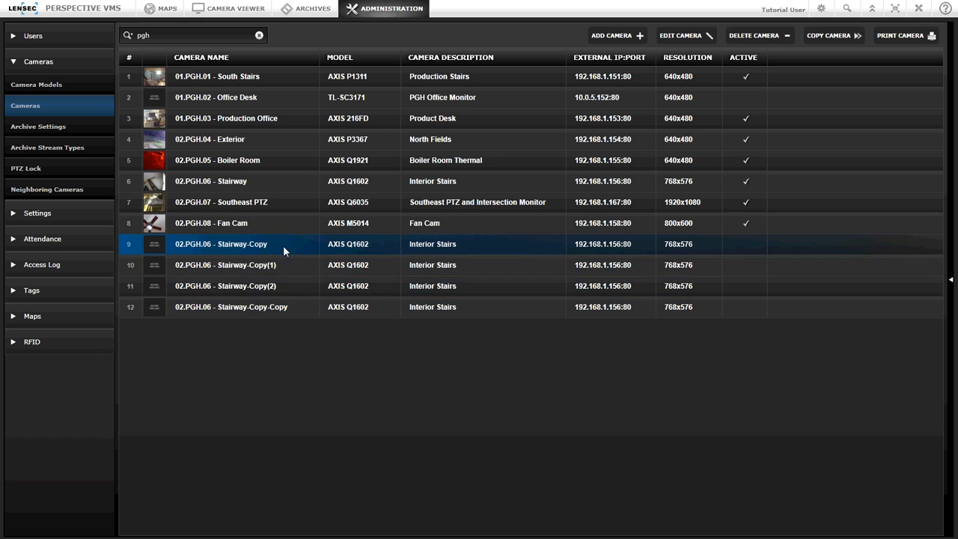
pyautogui.keyDown('shift'); pyautogui.click(271, 310); pyautogui.keyUp('shift')
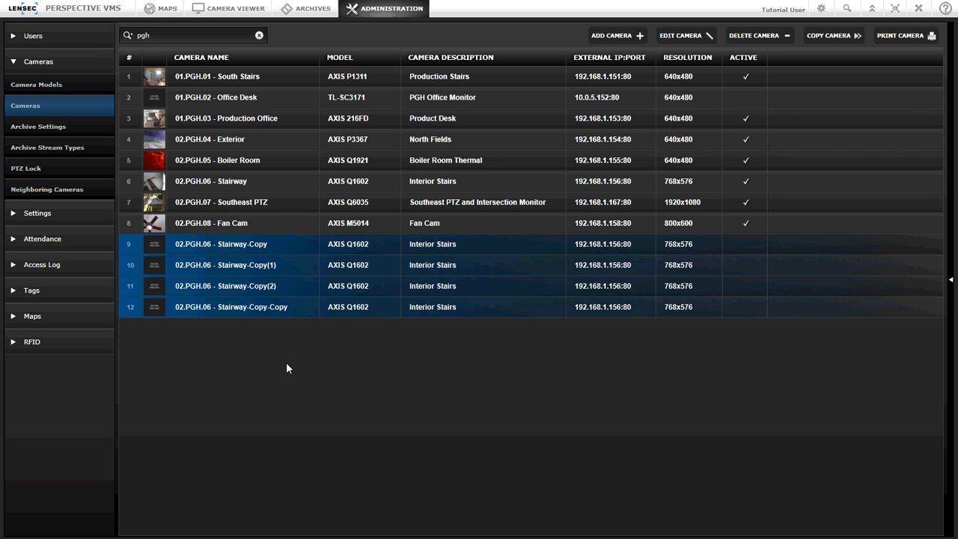
pyautogui.click(684, 37)
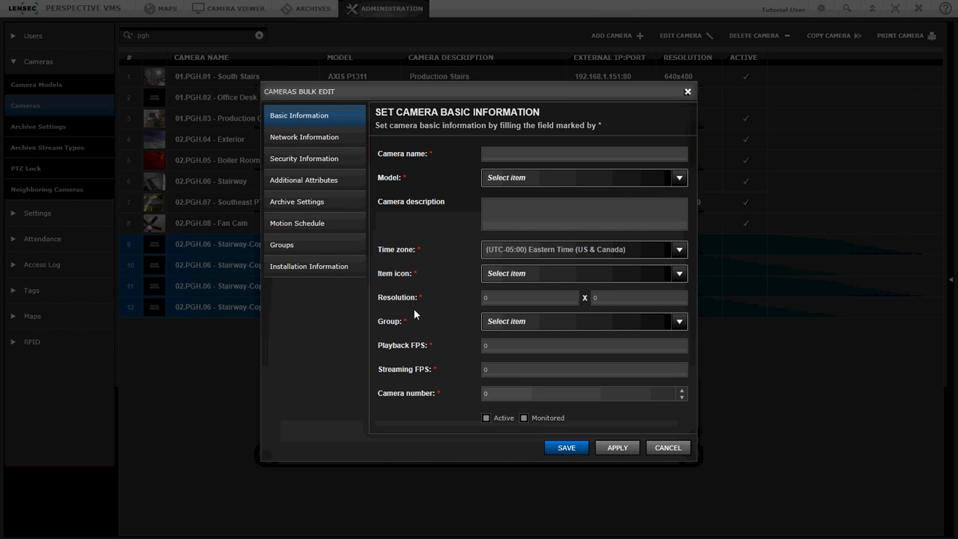
pyautogui.click(314, 206)
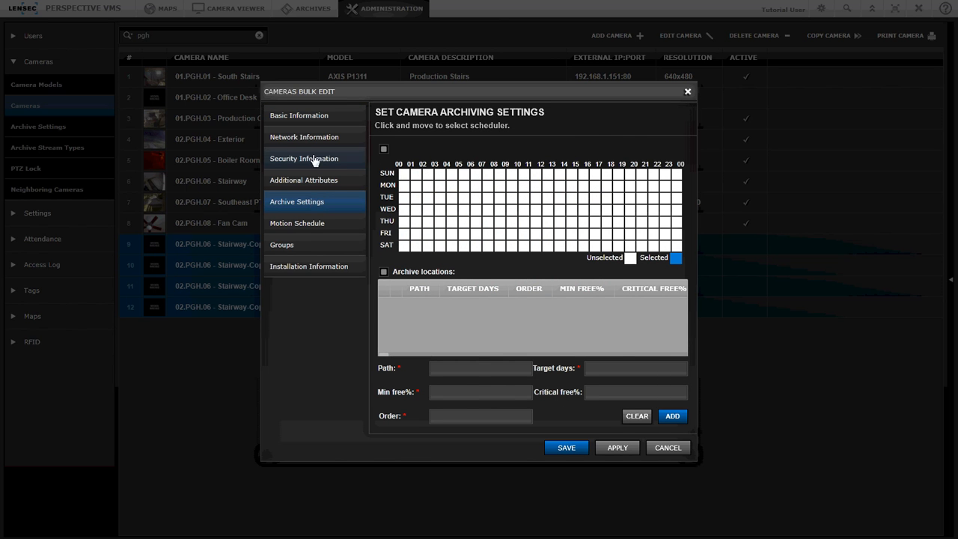
pyautogui.click(321, 118)
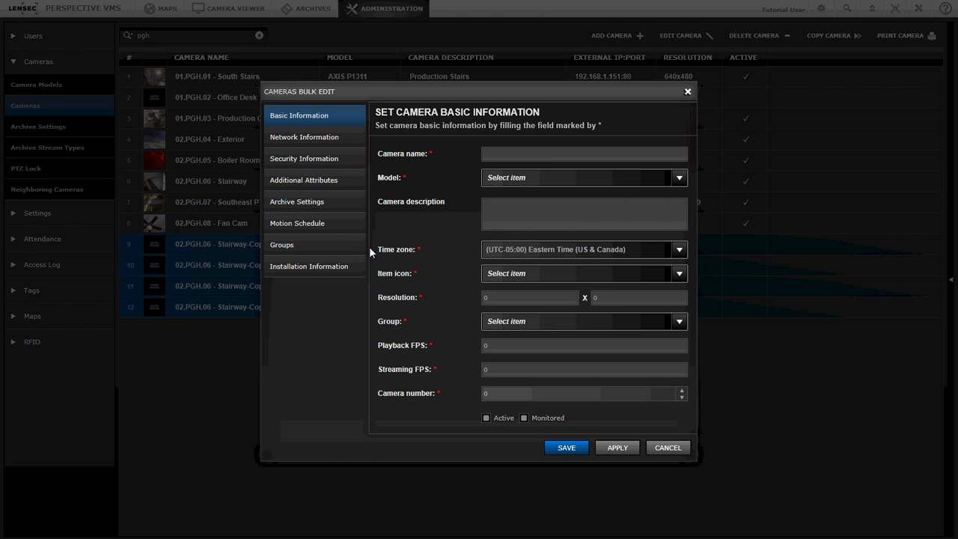
pyautogui.click(316, 208)
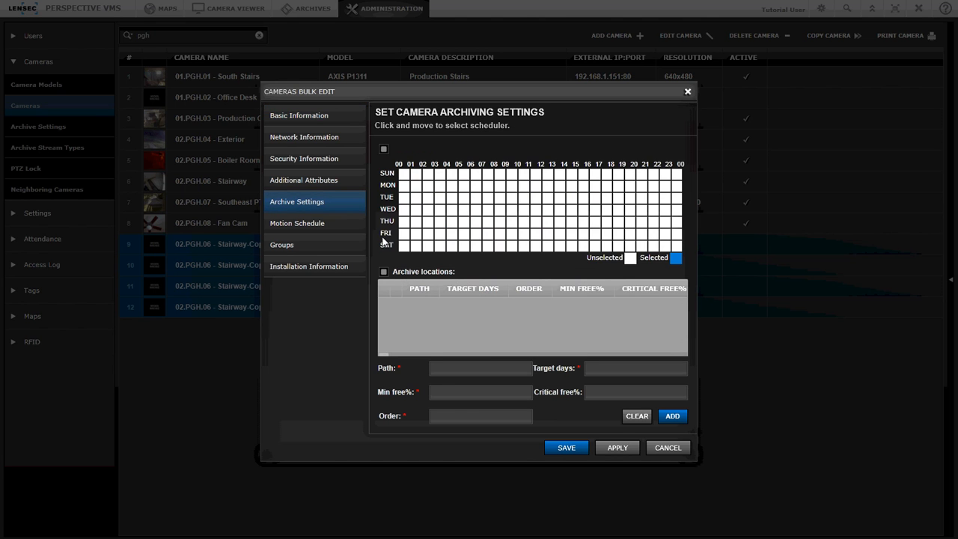
# Enable archive locations for the bulk edit and enter the path e:\archvies\#CameraID#.
pyautogui.click(385, 274)
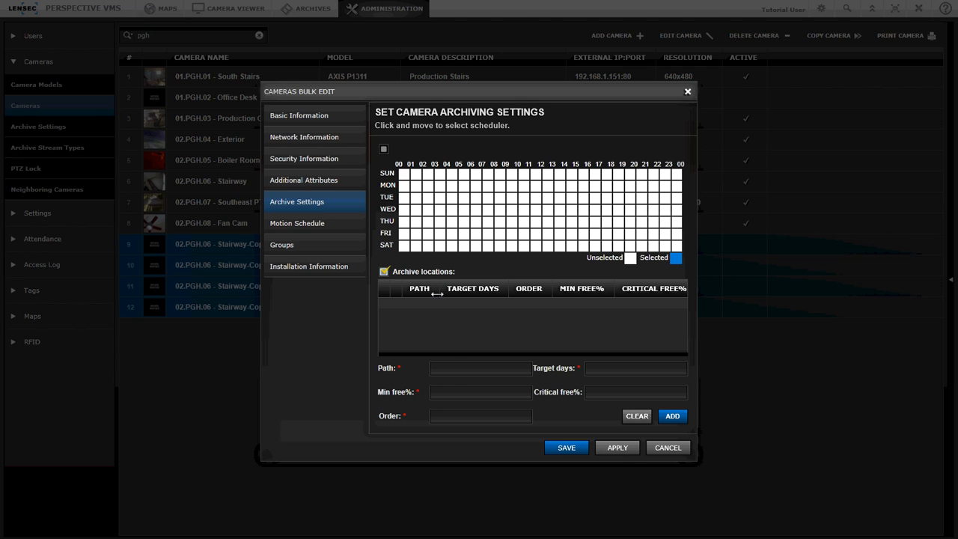
pyautogui.click(456, 369)
pyautogui.write('e:')
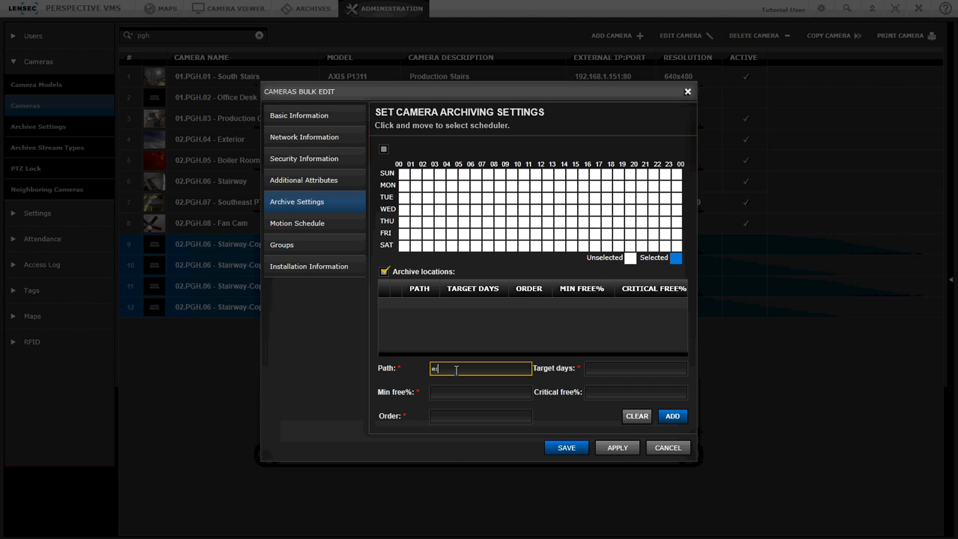
pyautogui.write('\\archives')
pyautogui.write('\\')
pyautogui.write('#')
pyautogui.write('Camera')
pyautogui.write('ID')
pyautogui.write('#')
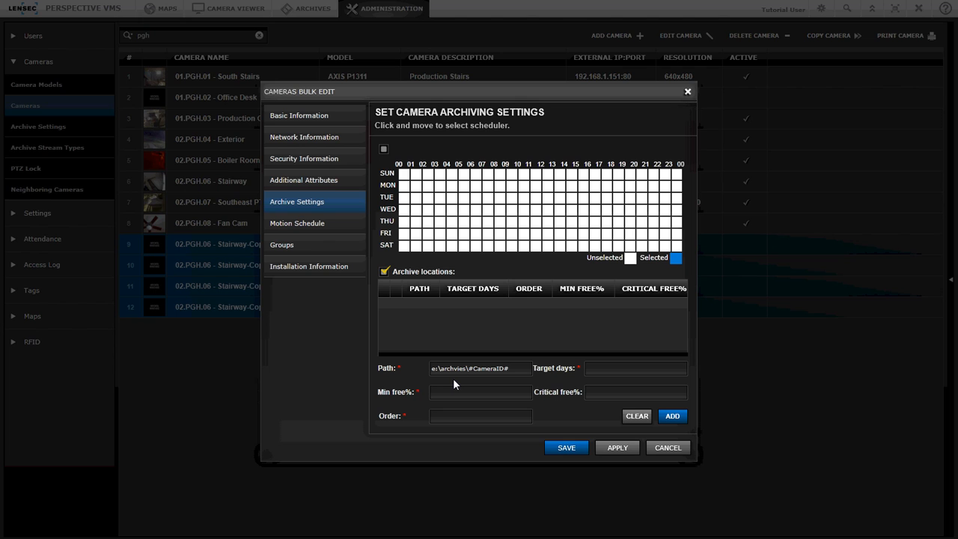
pyautogui.write('Archive')
pyautogui.press('BackSpace')
pyautogui.press('BackSpace')
pyautogui.press('BackSpace')
pyautogui.press('BackSpace')
pyautogui.press('BackSpace')
pyautogui.press('BackSpace')
pyautogui.press('BackSpace')
# Add the archive location with 7 target days, 15 min free %, 5 critical free % and order 1.
pyautogui.press('Tab')
pyautogui.write('7')
pyautogui.click(512, 392)
pyautogui.write('15')
pyautogui.press('Tab')
pyautogui.write('5')
pyautogui.press('Tab')
pyautogui.write('1')
pyautogui.click(678, 420)
pyautogui.click(491, 394)
pyautogui.click(490, 369)
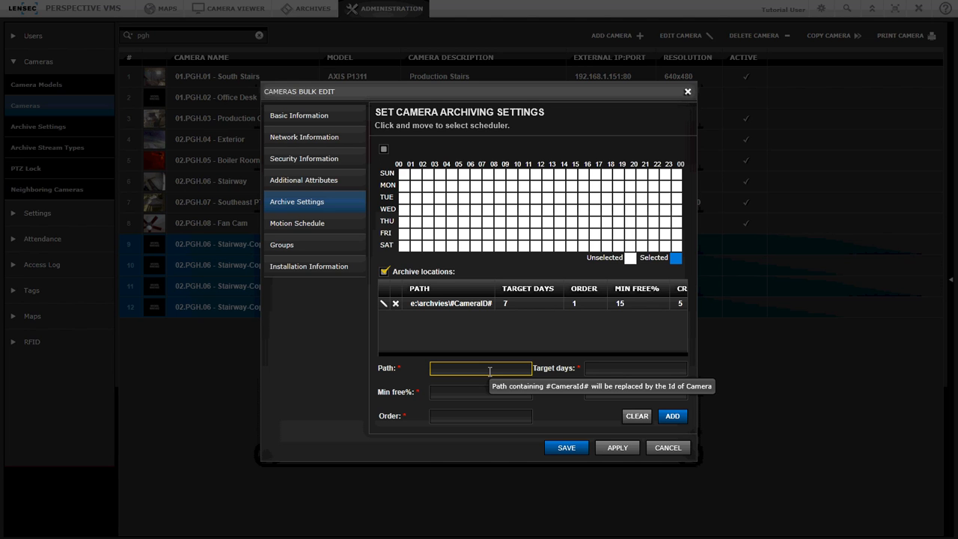
# Enable the archiving schedule and select every hour of the week except Tuesday to Friday from 7:00 to 16:59.
pyautogui.click(384, 148)
pyautogui.moveTo(395, 173); pyautogui.dragTo(678, 248)
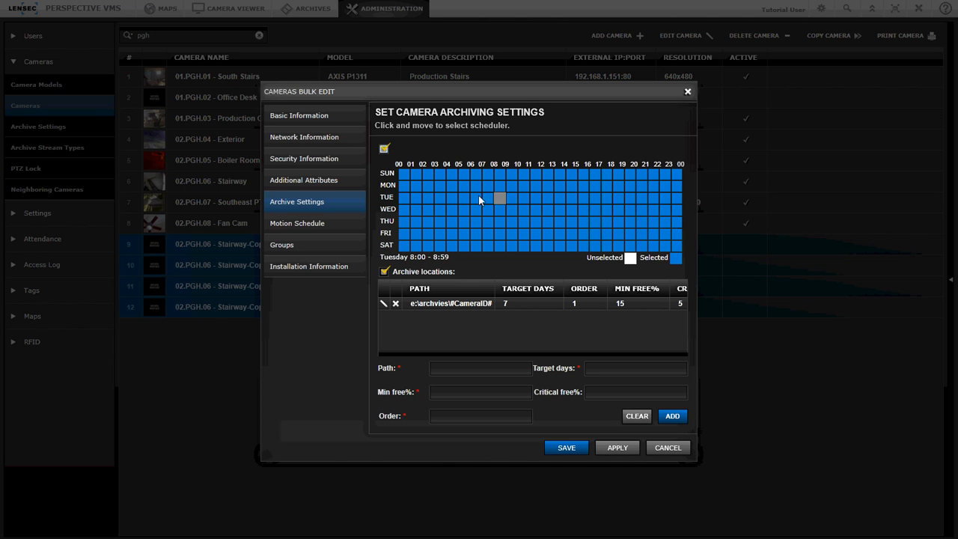
pyautogui.moveTo(487, 199); pyautogui.dragTo(594, 226)
pyautogui.moveTo(486, 233); pyautogui.dragTo(562, 238)
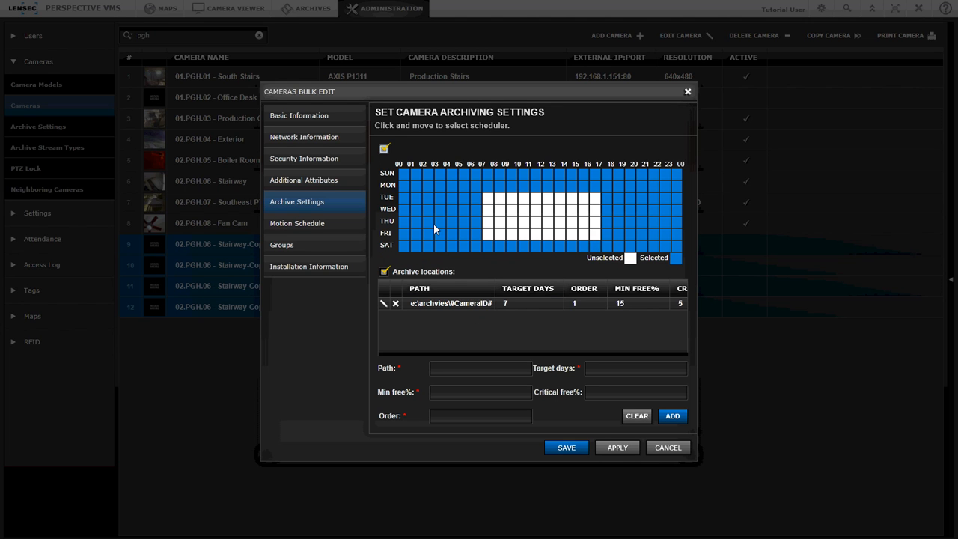